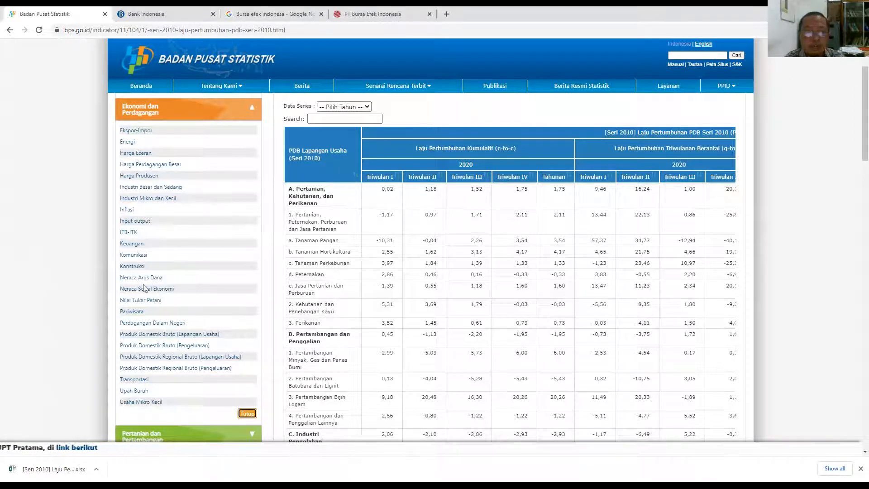
Expand the Pertanian dan Pertambangan and Sosial dan Kependudukan subject lists to view all their data topics
scroll(222, 326, "down", 2)
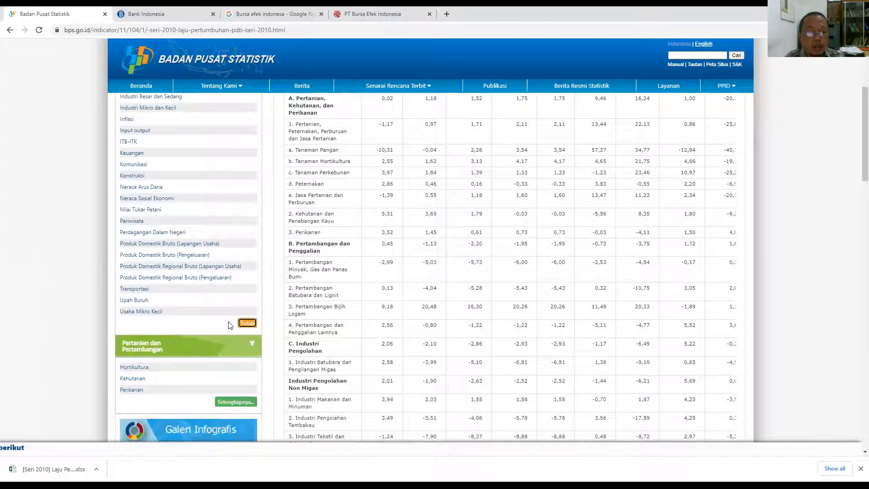
left_click(252, 348)
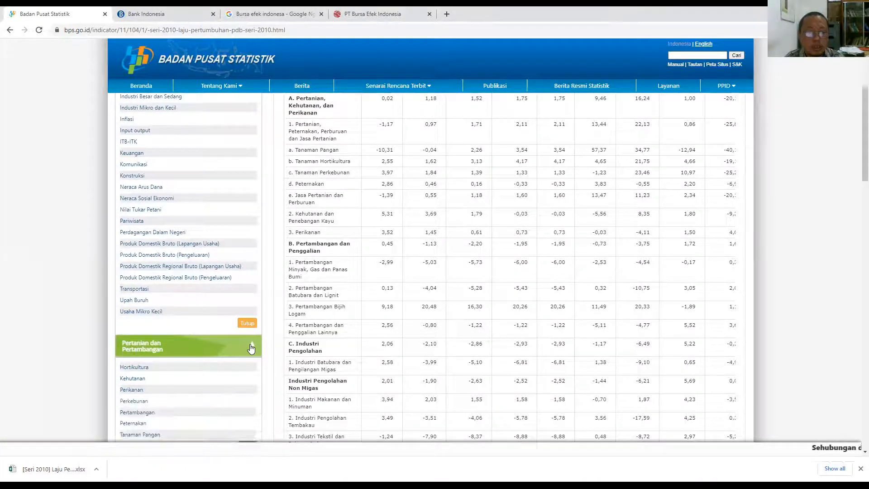
scroll(188, 326, "down", 1)
scroll(189, 325, "down", 1)
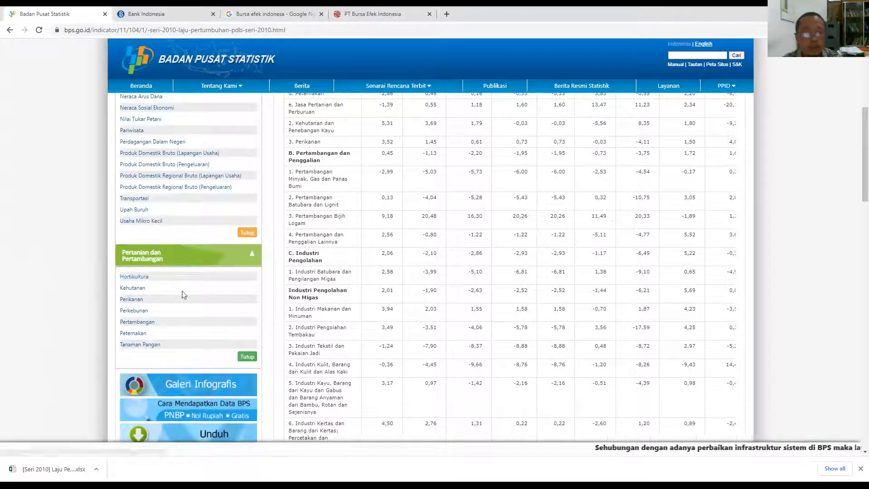
scroll(205, 274, "up", 6)
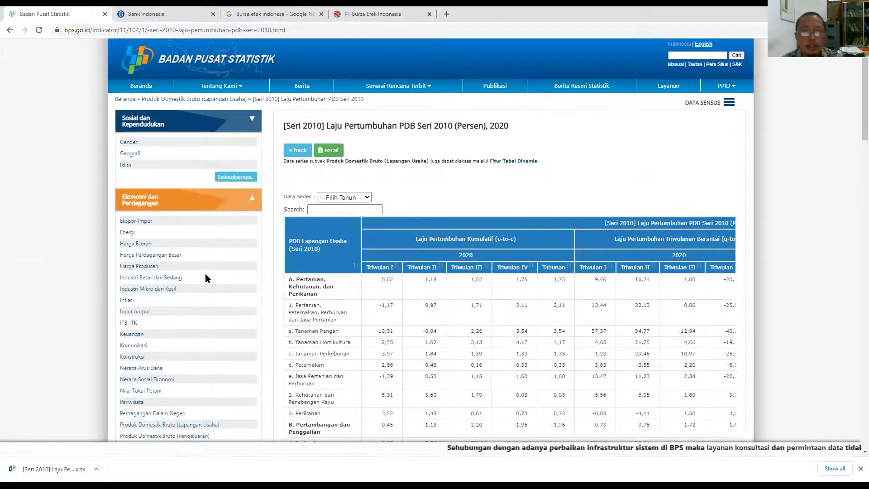
left_click(244, 177)
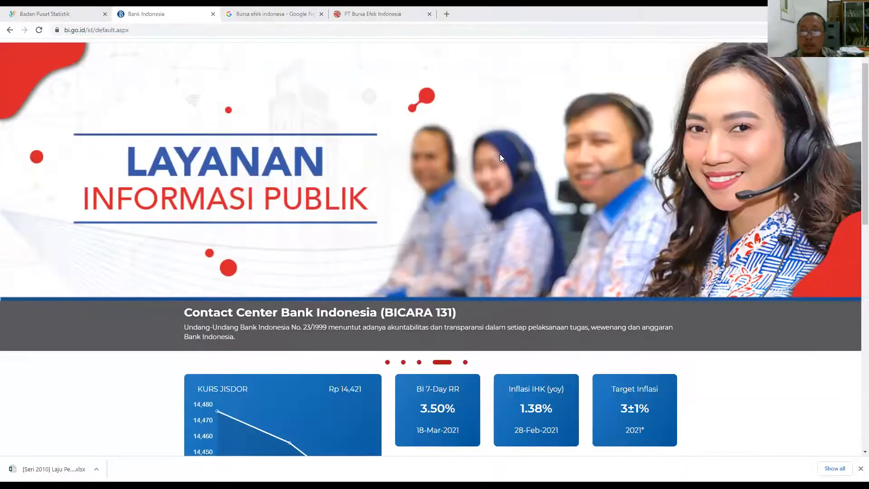
Examine the Kurs JISDOR chart and the economic indicator tiles on the Bank Indonesia home page
scroll(501, 157, "down", 2)
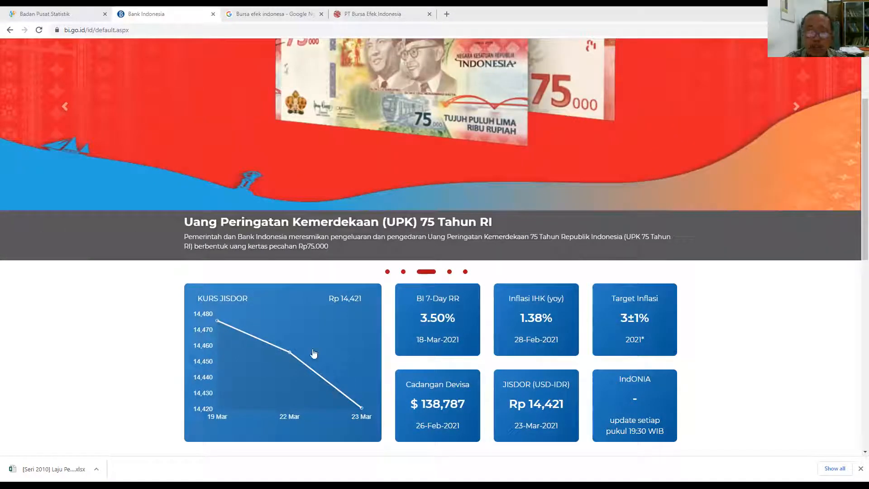
scroll(273, 332, "up", 3)
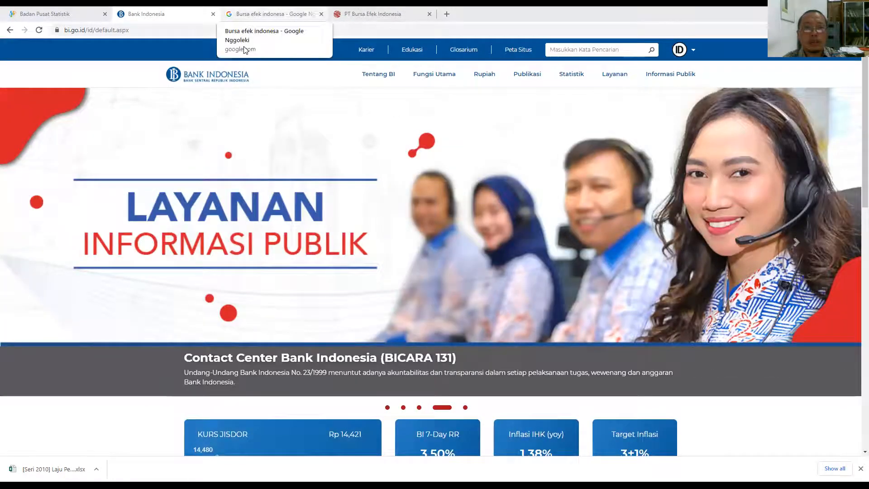
Switch to the Bursa Efek Indonesia site and look through its market summary, stock information and news sections
left_click(373, 14)
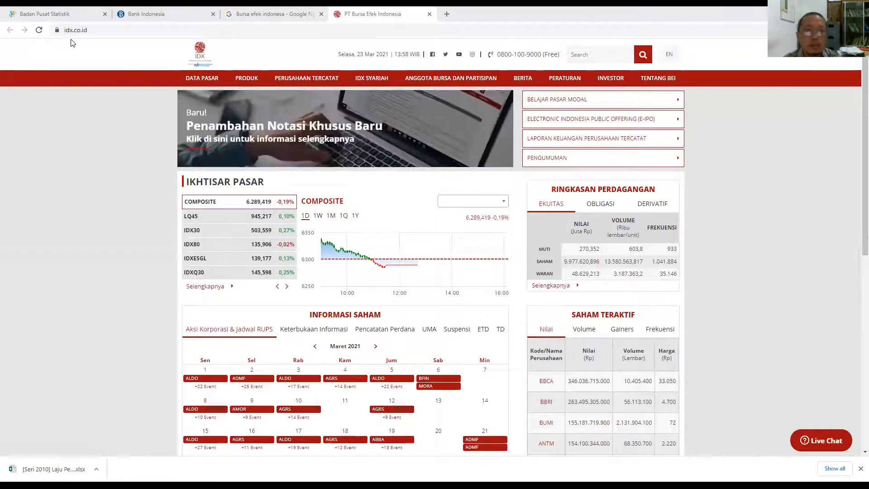
mouse_move(329, 98)
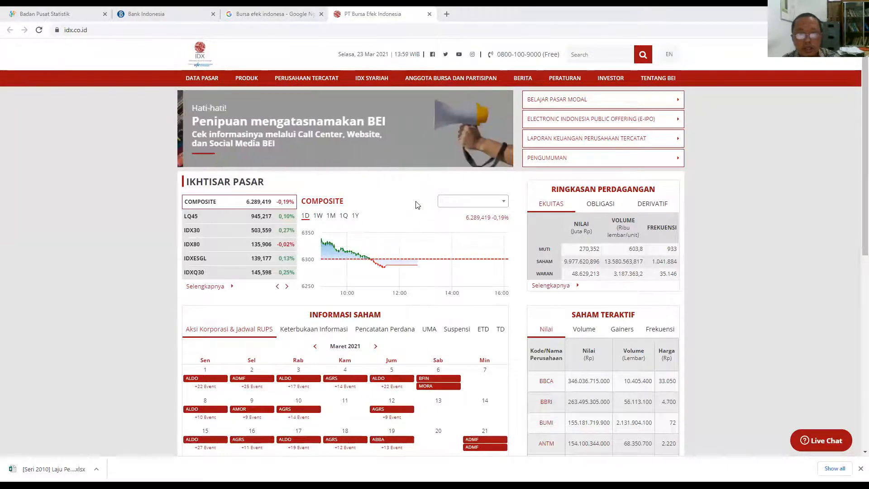
mouse_move(523, 78)
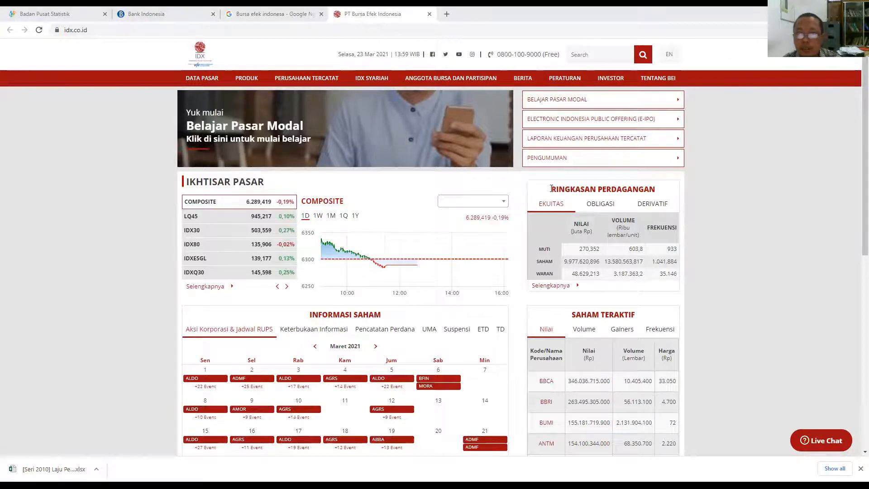
scroll(624, 315, "down", 2)
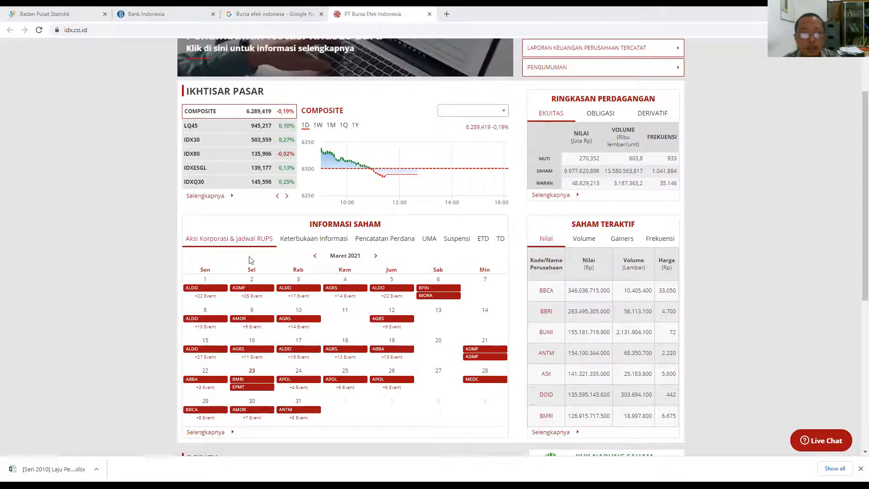
scroll(295, 245, "down", 1)
scroll(295, 244, "down", 3)
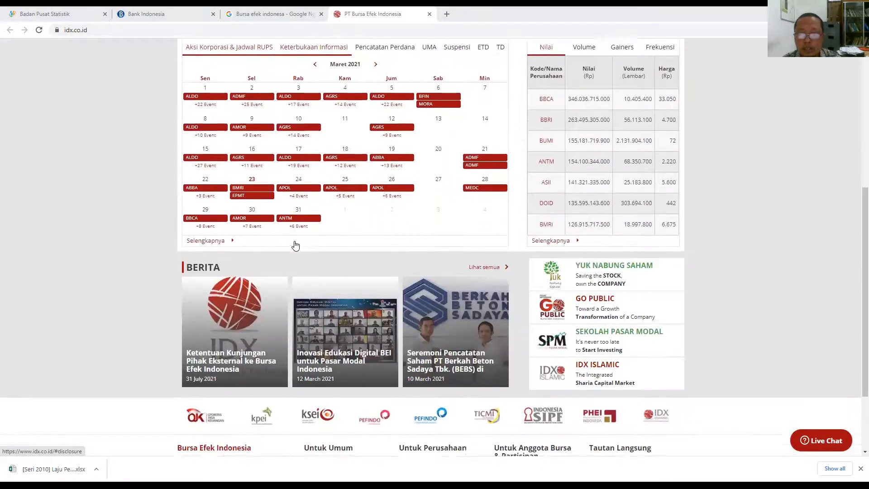
scroll(296, 245, "up", 6)
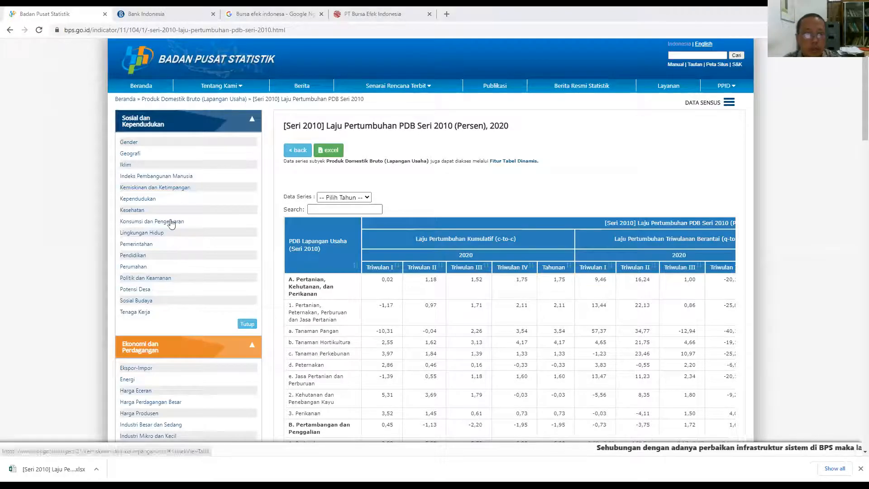
On the Badan Pusat Statistik site, open the "[Seri 2010] Laju Pertumbuhan PDB Seri 2010, 2011-2020" table under Produk Domestik Bruto (Lapangan Usaha)
scroll(176, 276, "down", 3)
scroll(180, 272, "down", 3)
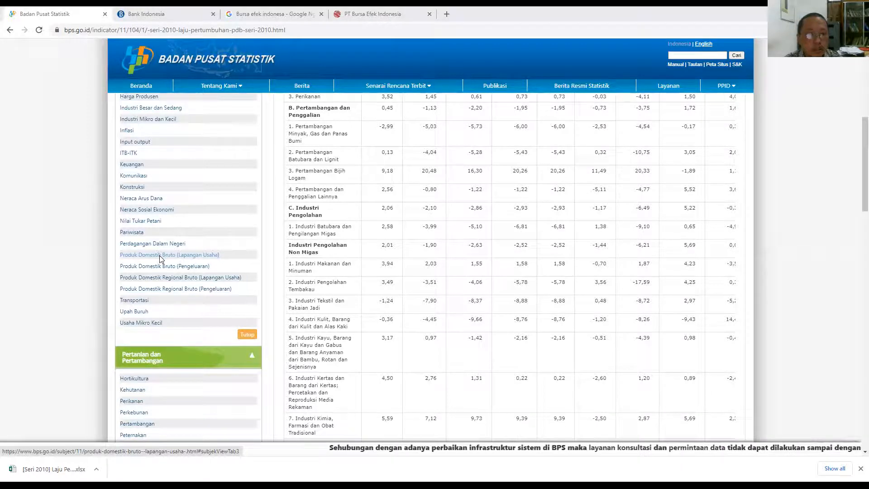
left_click(161, 257)
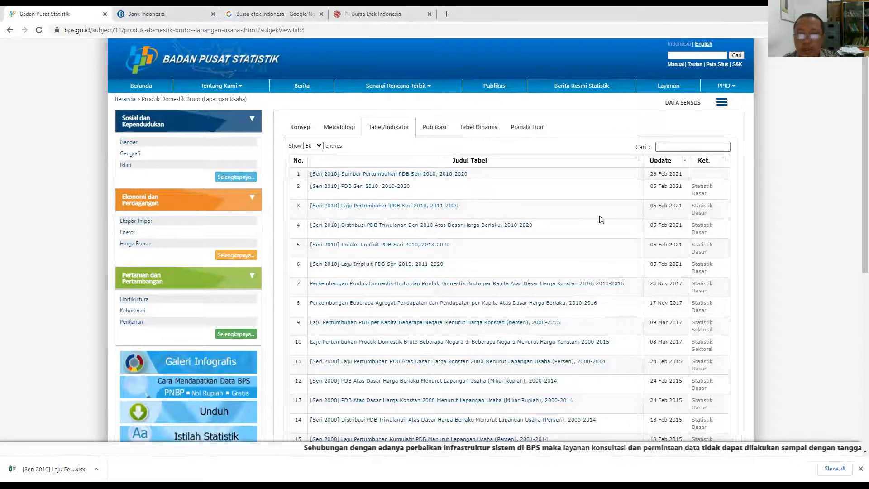
left_click(420, 209)
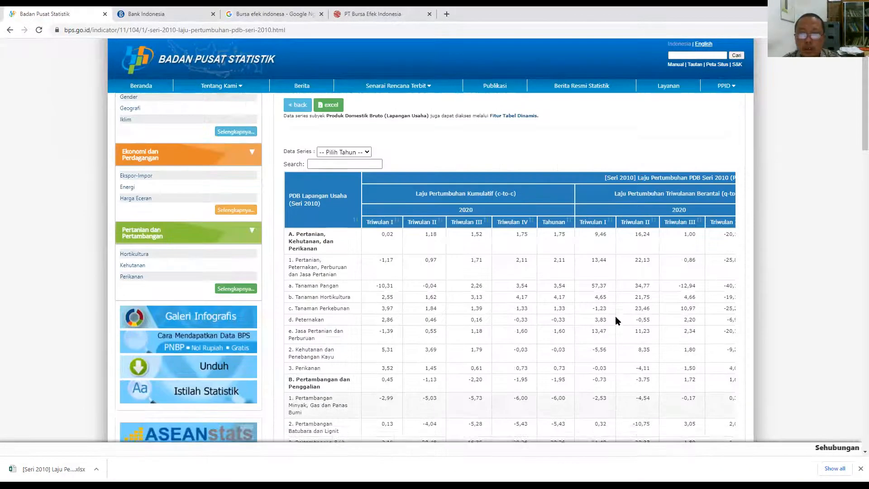
Look through the 2020 PDB growth table, download it as an Excel file and open the downloaded workbook
scroll(611, 320, "down", 2)
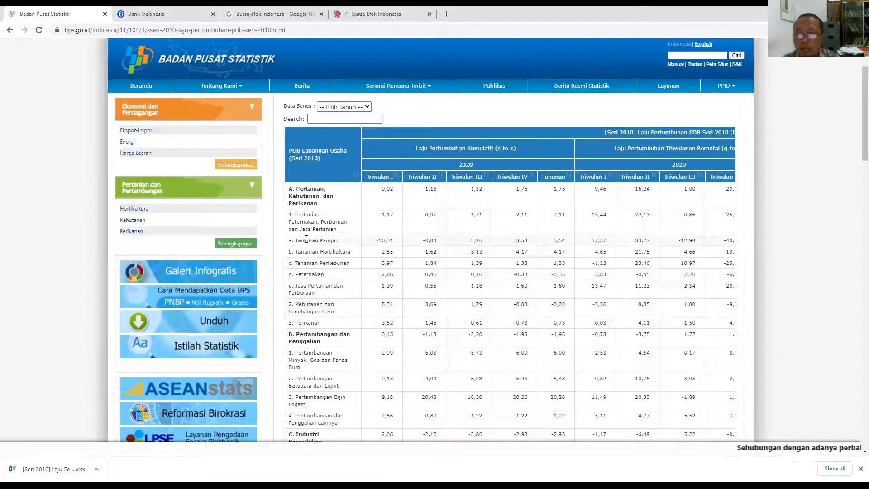
scroll(752, 421, "down", 9)
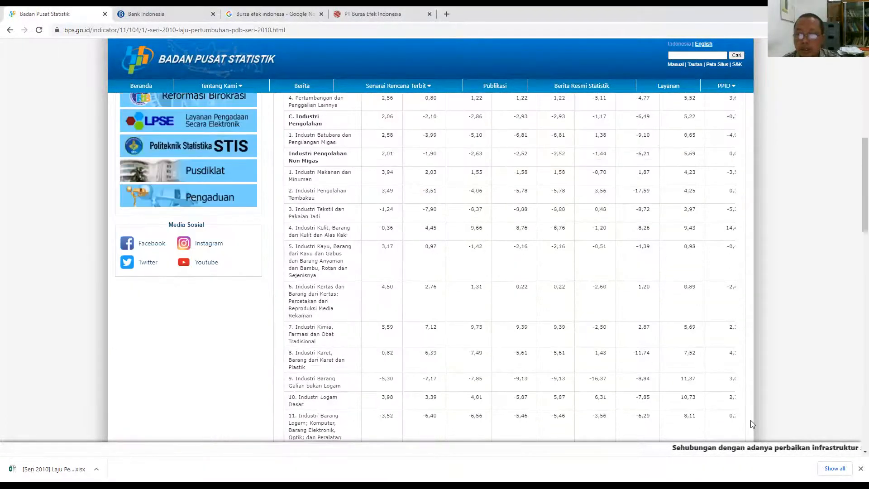
scroll(747, 422, "down", 12)
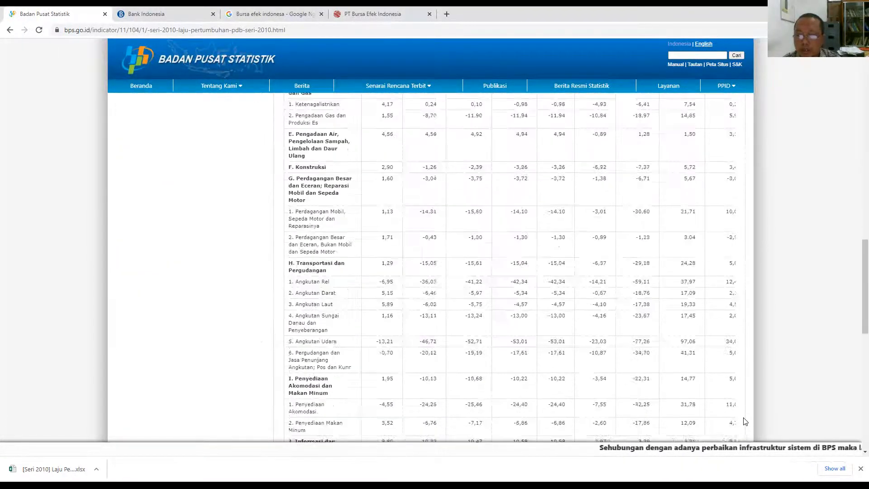
scroll(745, 421, "down", 10)
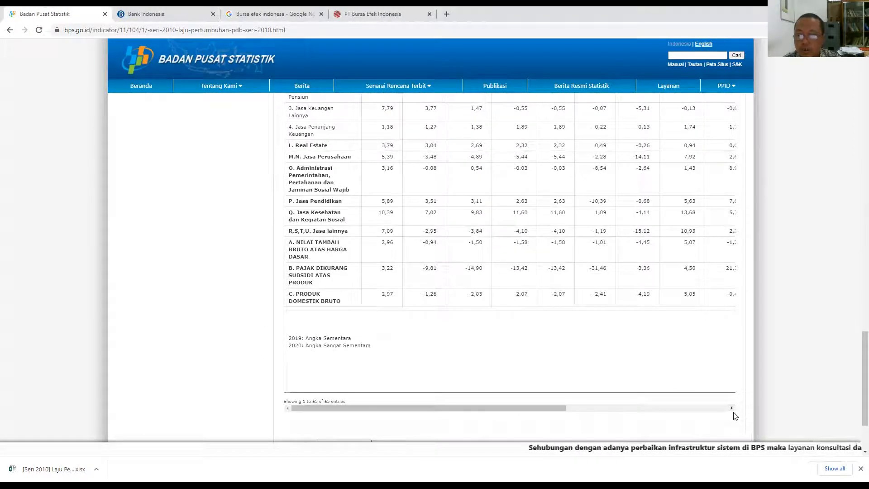
left_click(732, 409)
scroll(731, 410, "up", 20)
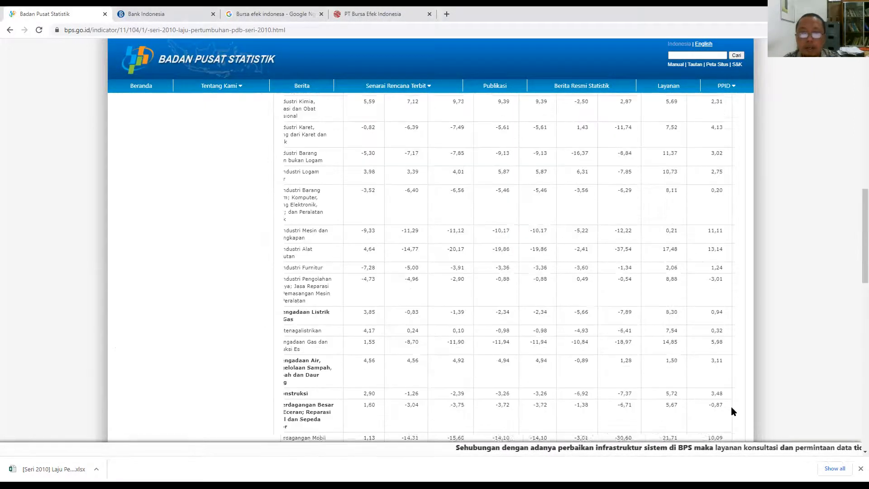
scroll(732, 411, "up", 3)
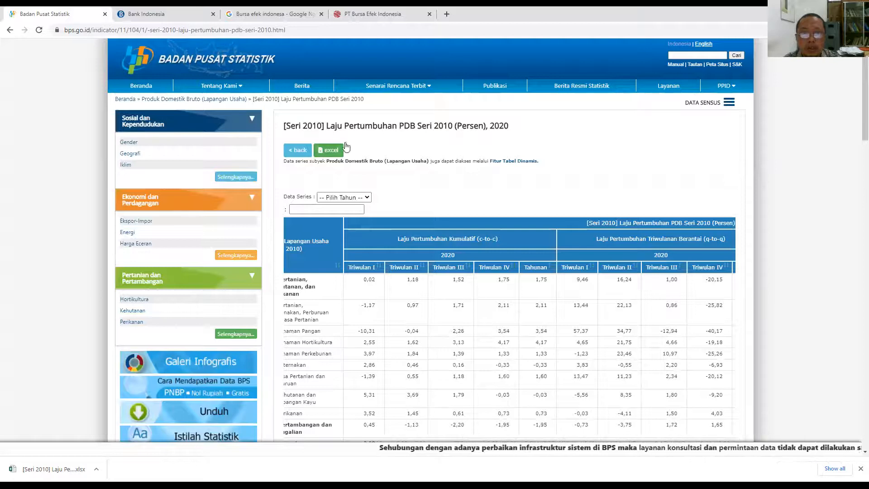
left_click(335, 152)
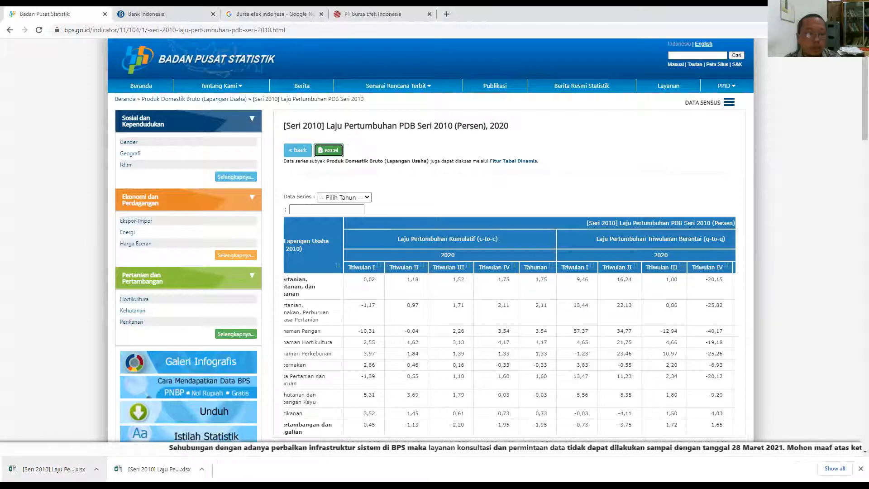
left_click(53, 470)
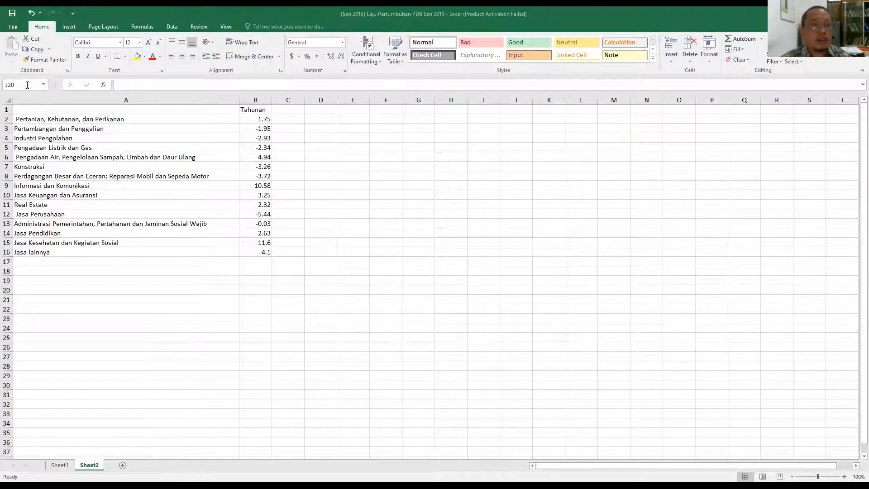
Insert a 3-D clustered column chart on Sheet2 from the sector names and annual growth values in A2:B16
left_click(105, 27)
left_click(73, 28)
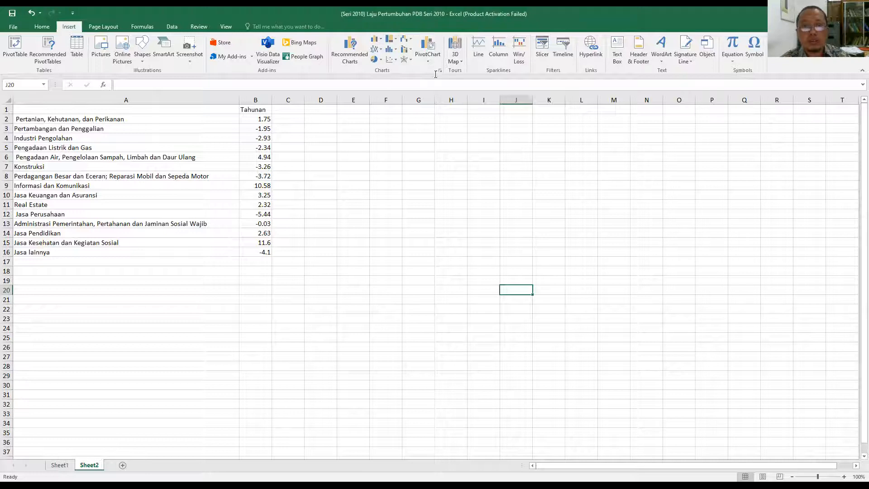
left_click(377, 41)
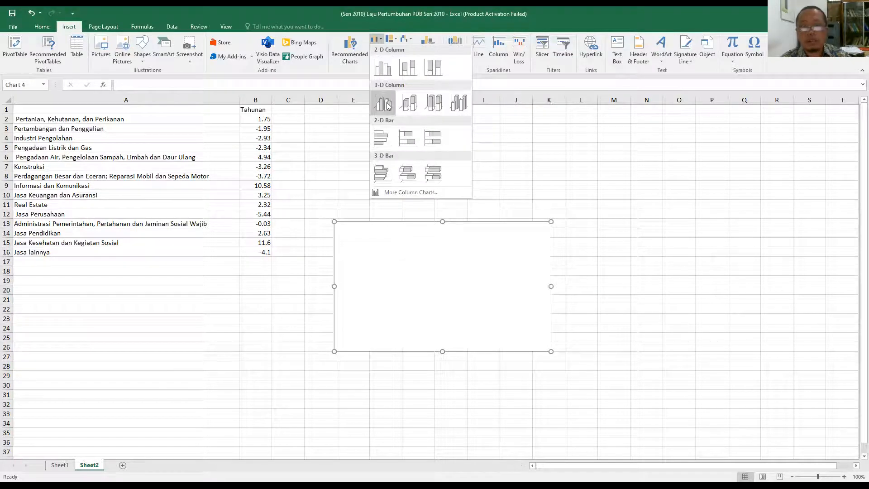
left_click(310, 165)
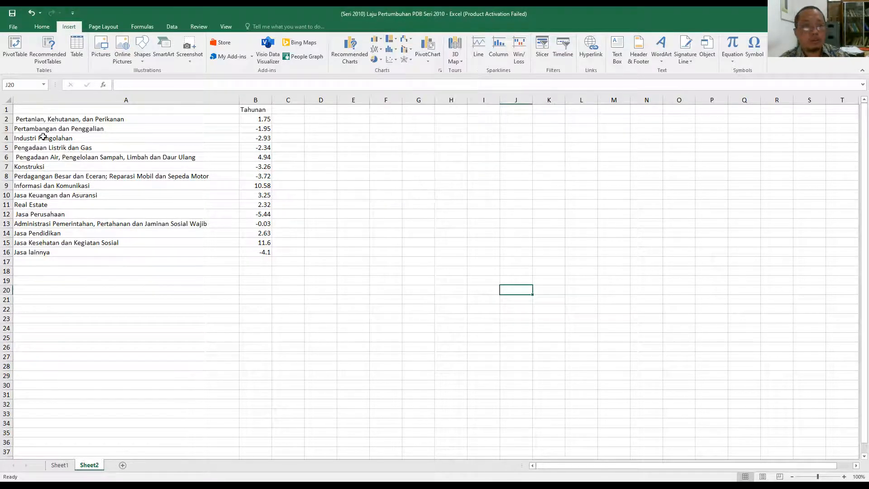
left_click(30, 120)
left_click_drag(247, 120, 260, 252)
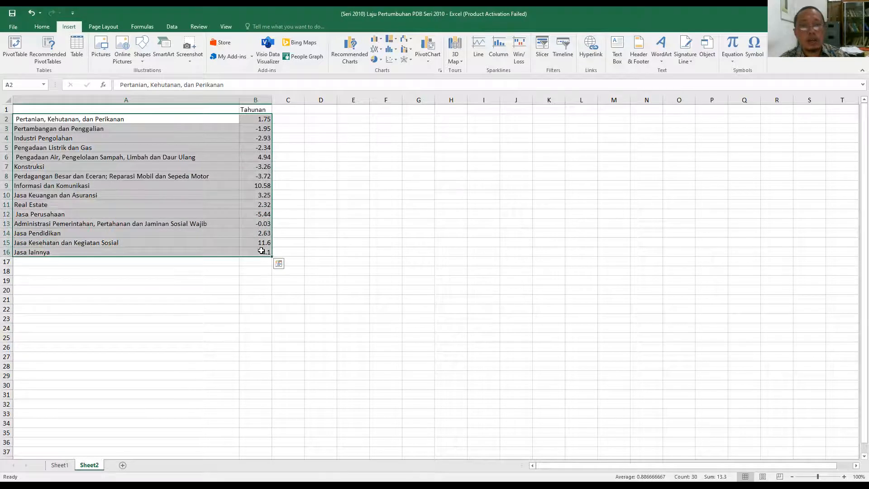
left_click(376, 39)
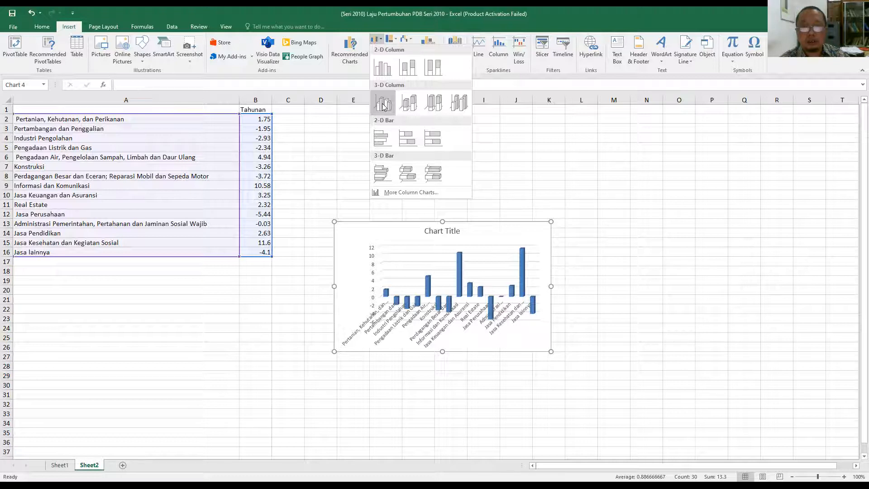
left_click(383, 105)
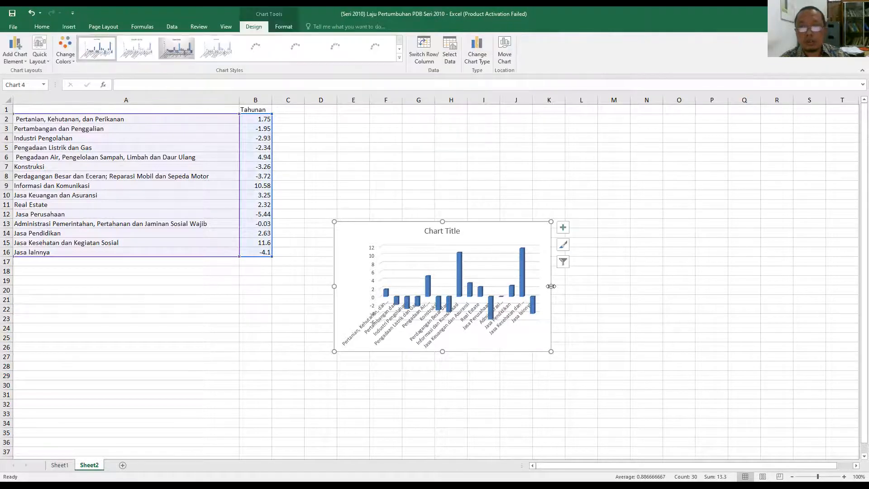
Enlarge the column chart to span about columns E to M and rows 8 to 28
left_click_drag(551, 286, 630, 297)
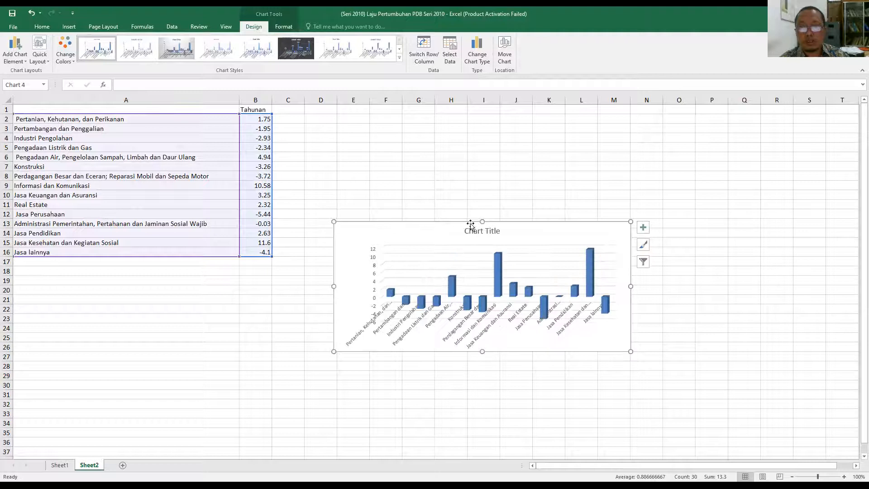
left_click_drag(484, 219, 484, 172)
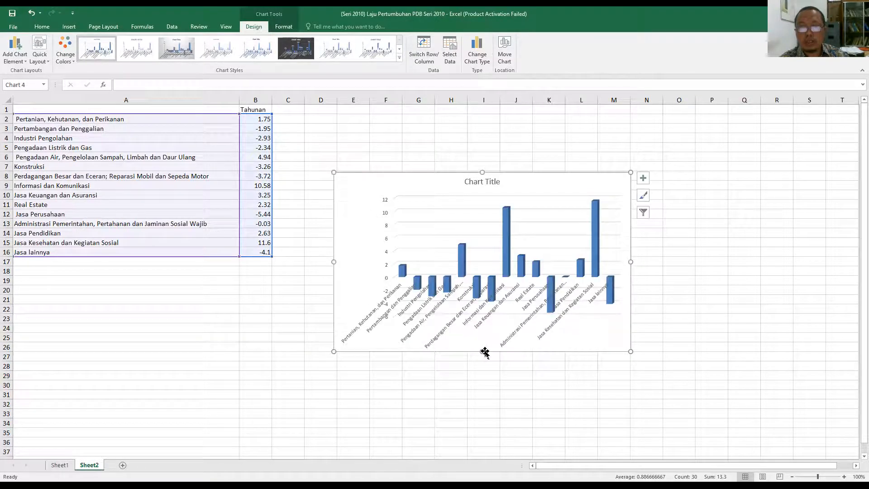
left_click_drag(484, 352, 483, 367)
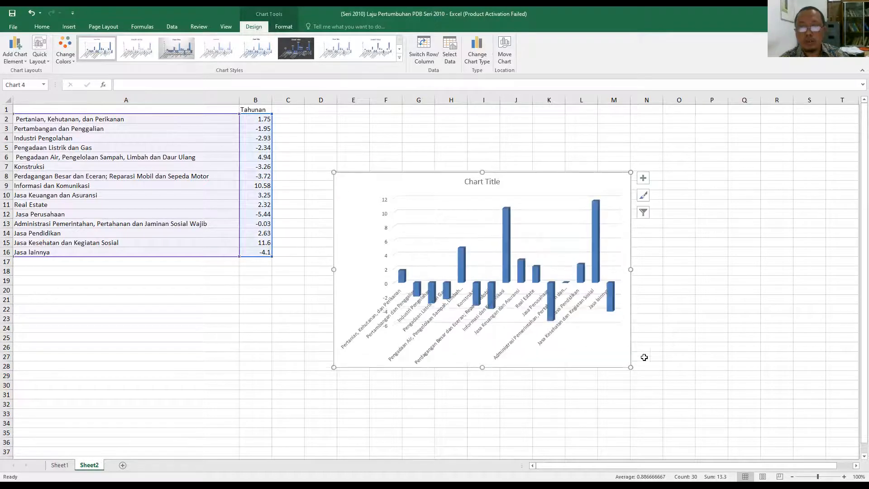
left_click(689, 335)
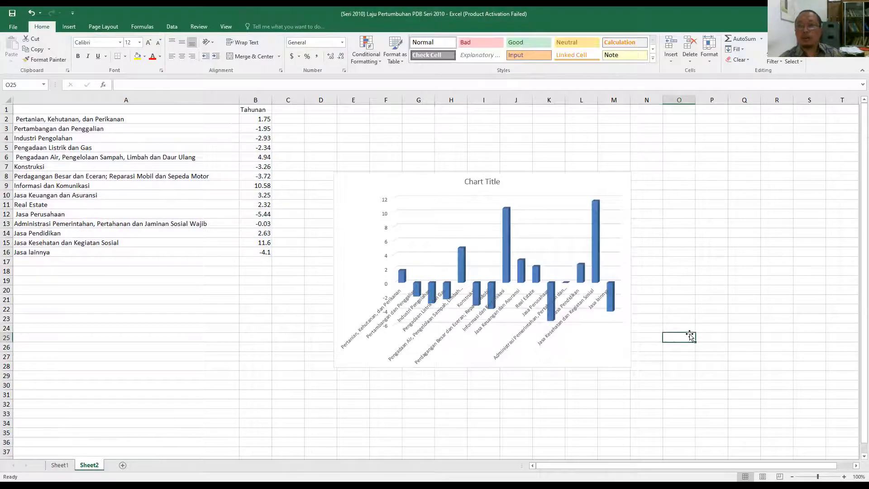
Replace the column chart's placeholder title with "Annual Growth of Indonesian GDP by Sector in 2020"
double_click(494, 182)
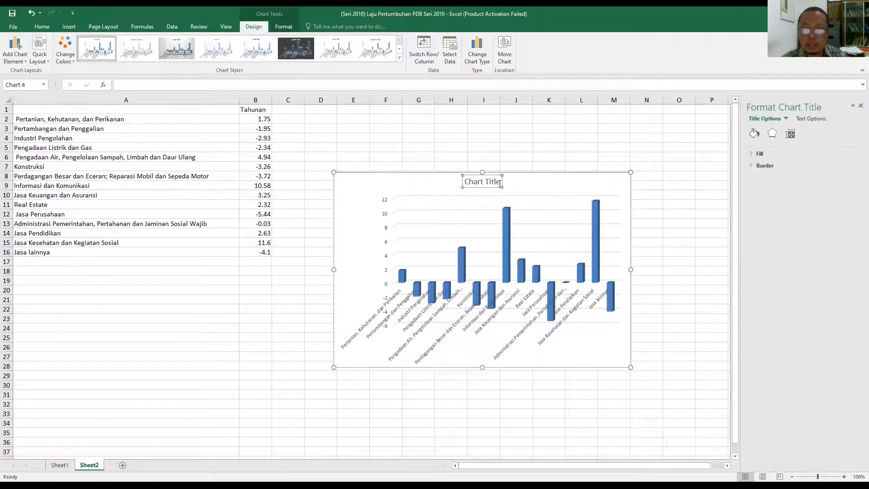
key("BackSpace")
key("BackSpace")
key("BackSpace")
key("BackSpace")
key("BackSpace")
key("BackSpace")
key("BackSpace")
key("BackSpace")
key("BackSpace")
key("BackSpace")
key("BackSpace")
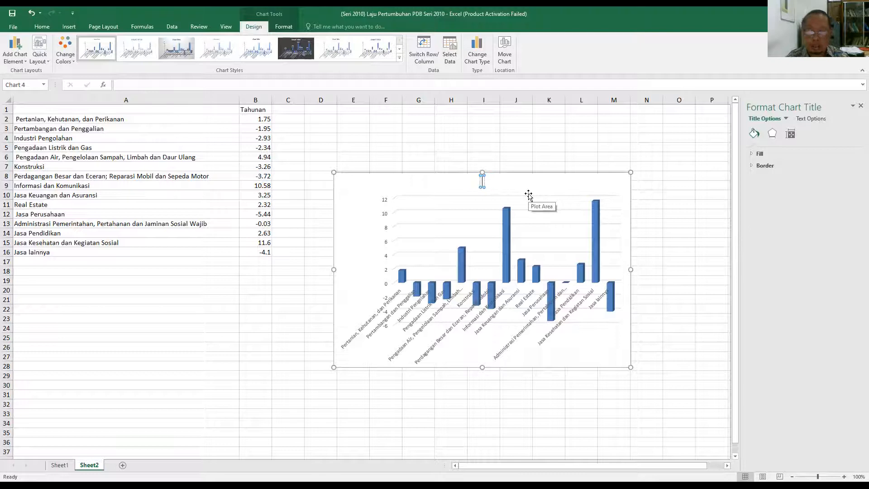
type("Annu")
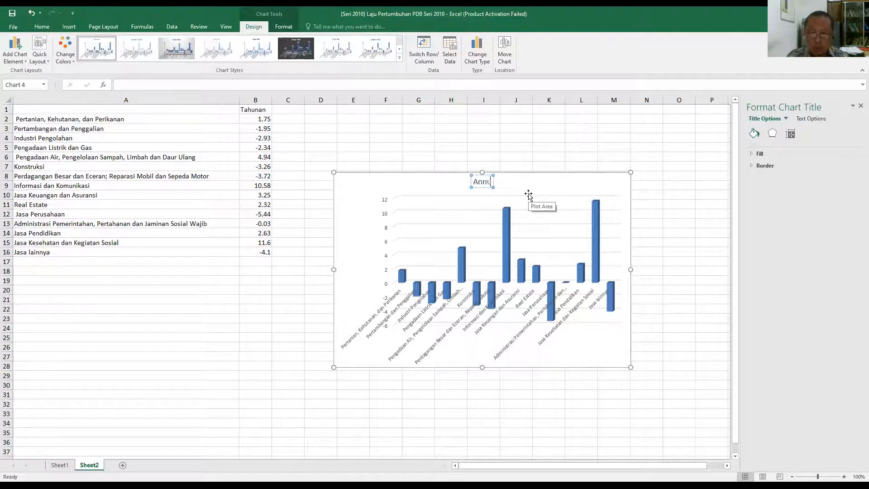
type("al Gr")
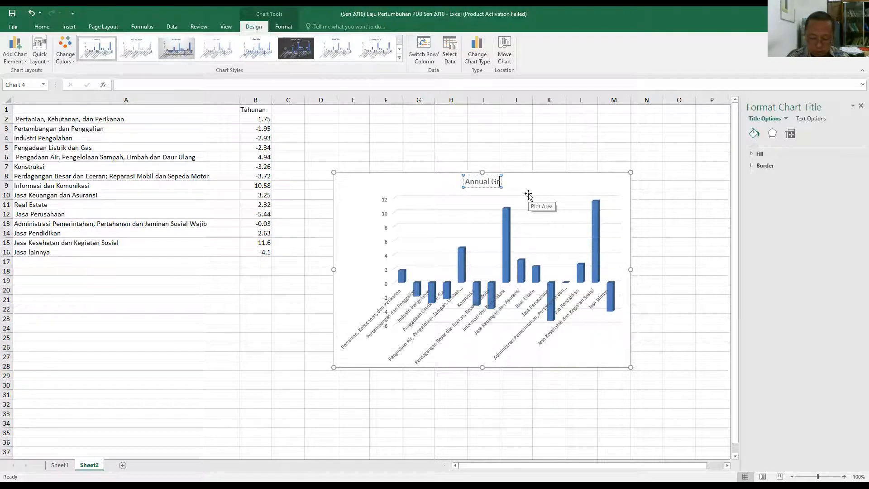
type("owth of")
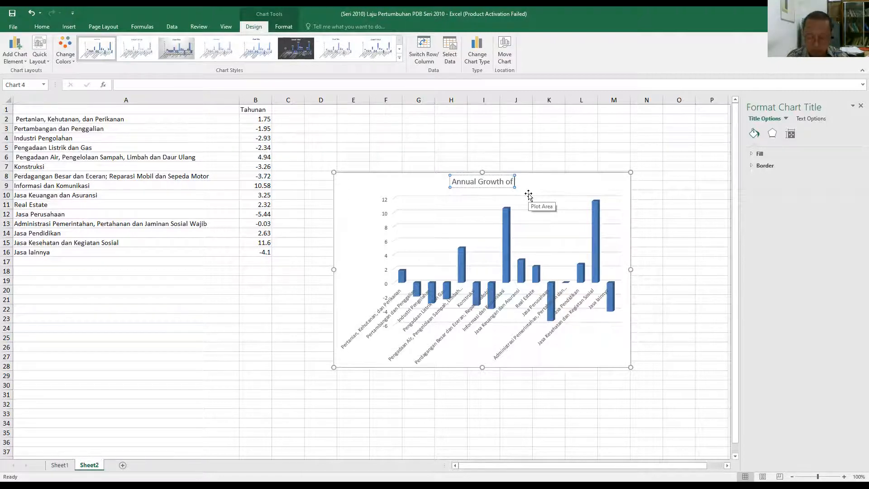
type(" Indones")
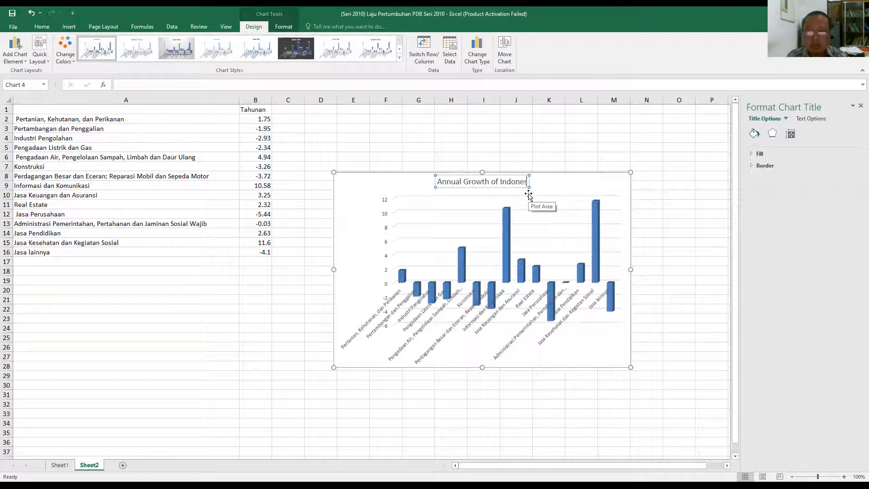
type("ian G")
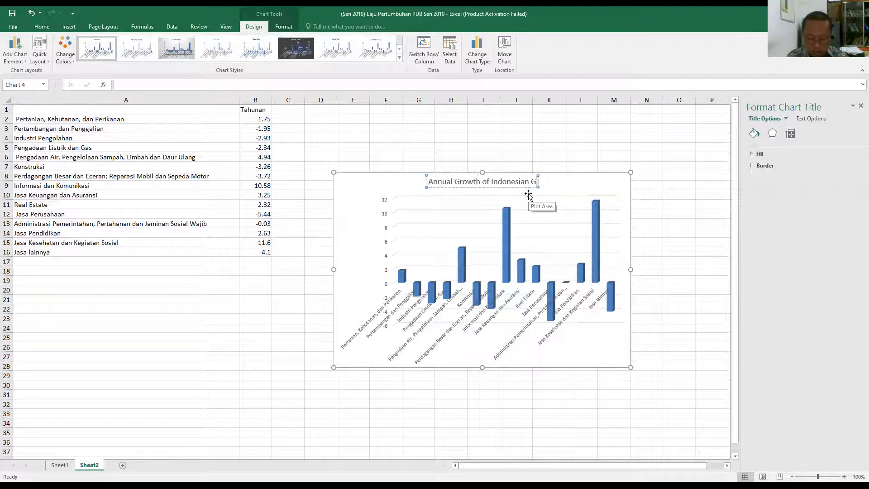
type("DP by")
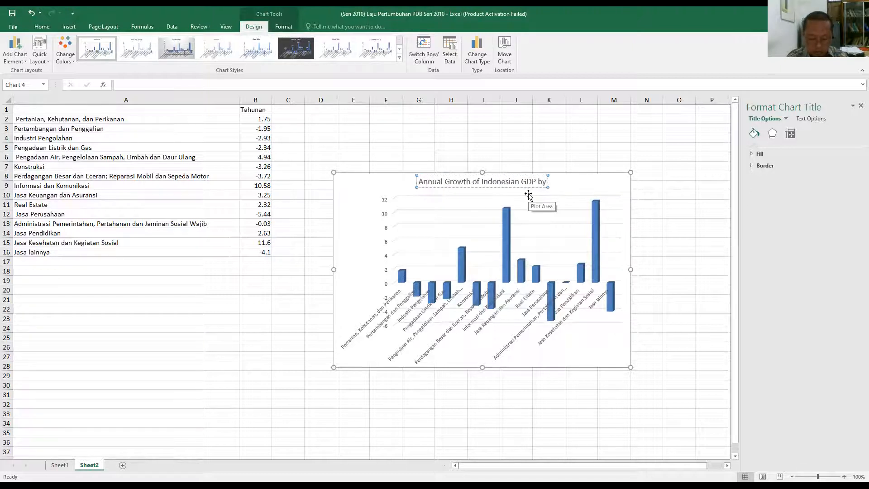
type(" Sector in")
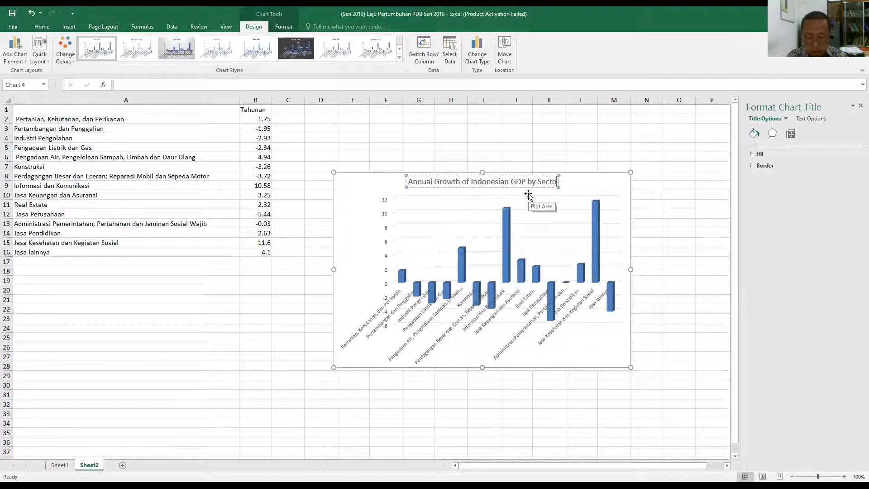
type(" 2020")
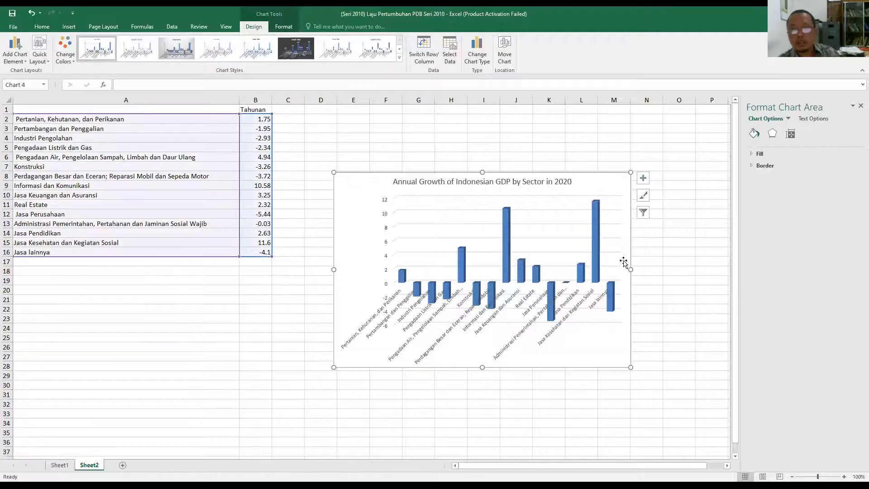
Add data labels to the column chart's series so each sector's growth value appears on its column
left_click(574, 357)
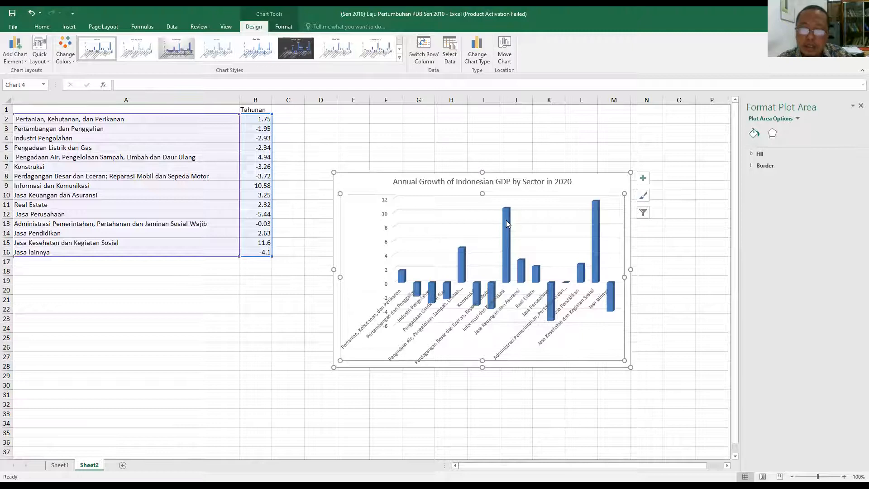
mouse_move(507, 214)
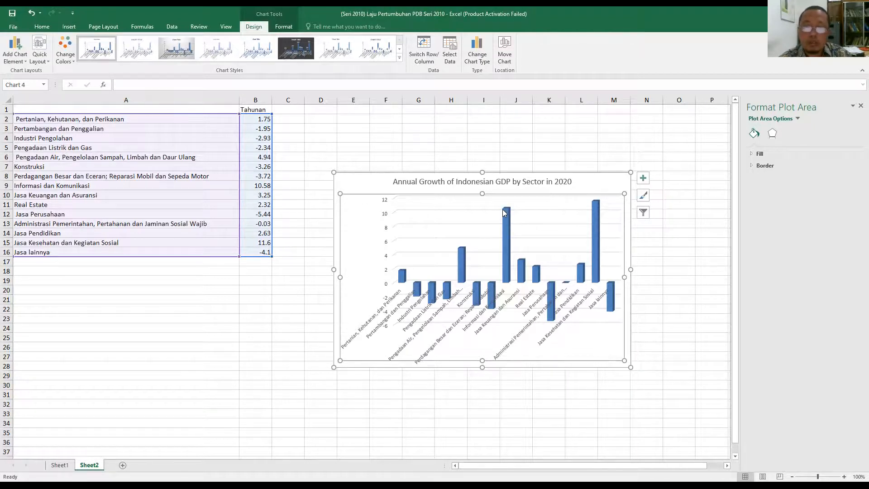
mouse_move(506, 212)
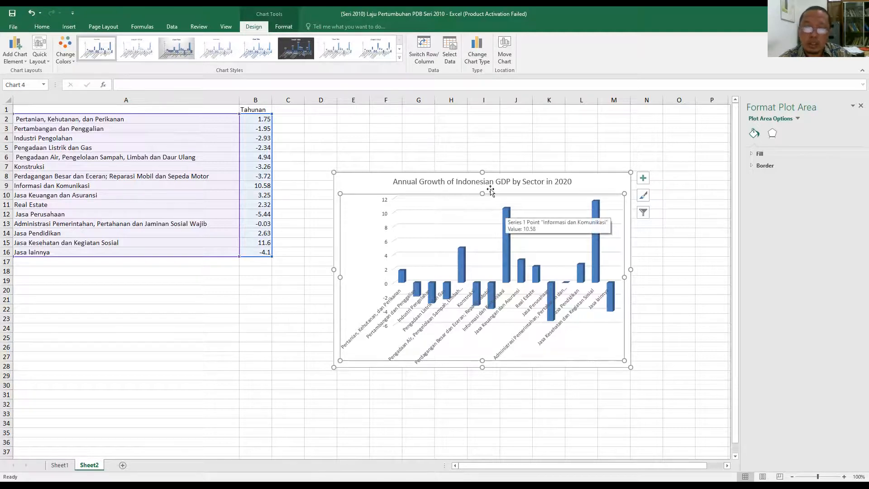
right_click(506, 212)
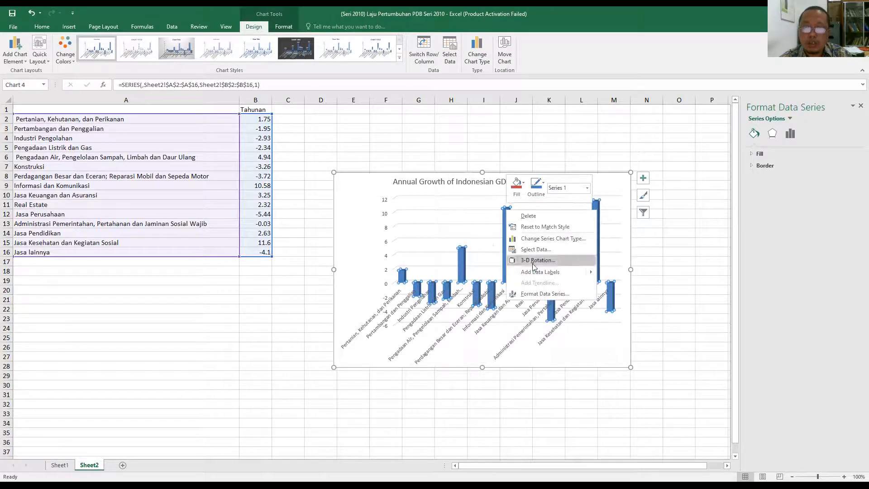
mouse_move(537, 271)
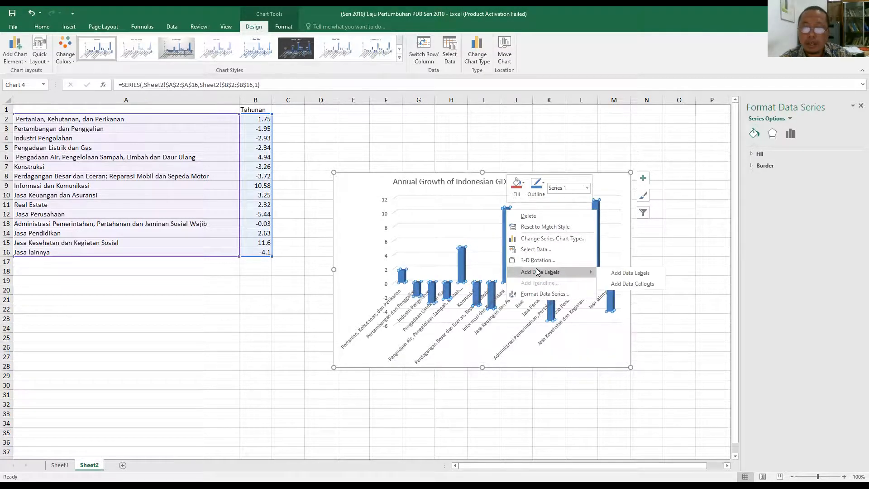
left_click(537, 272)
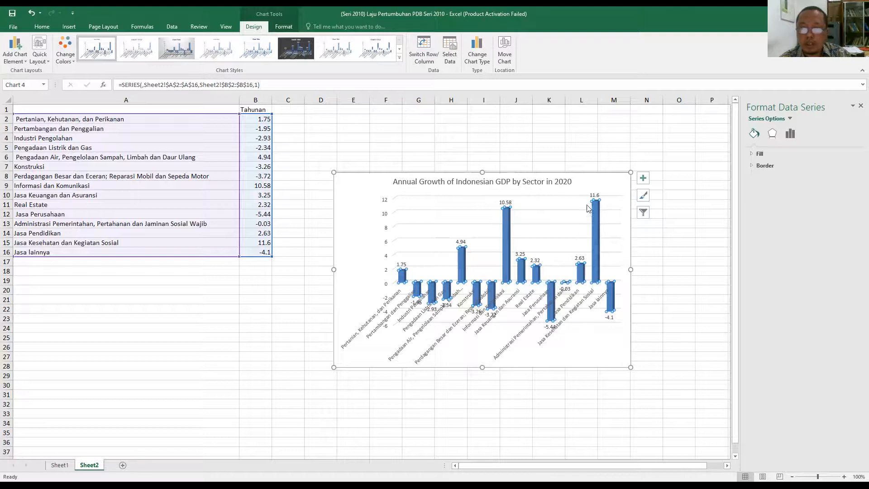
left_click(691, 308)
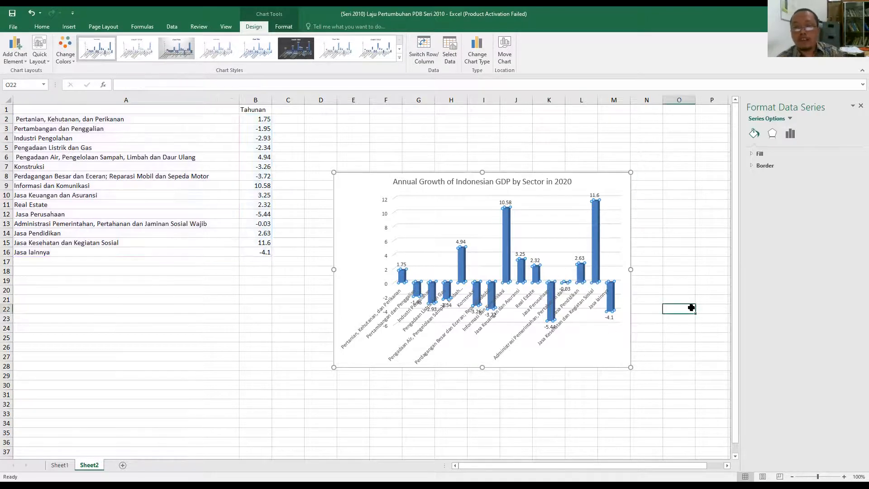
Delete the whole column chart from Sheet2, keeping the data in A2:B16
left_click(599, 364)
left_click(621, 173)
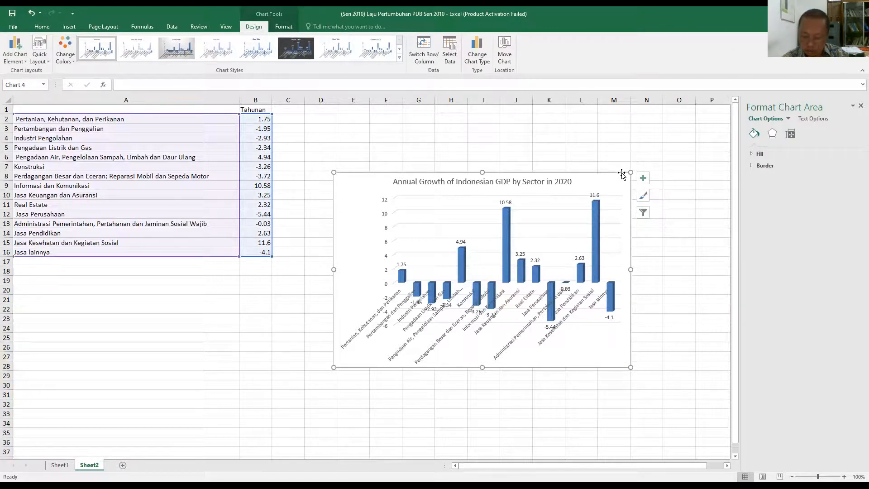
key("Delete")
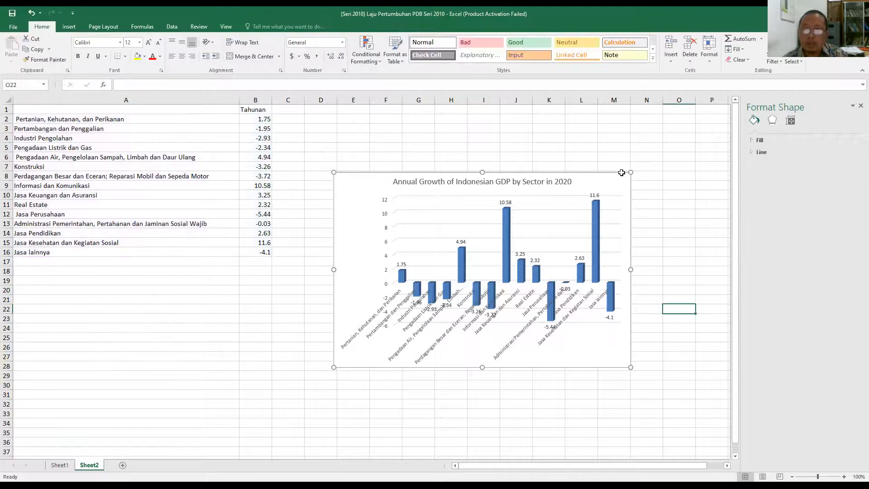
Insert a 3-D pie chart on Sheet2 from the sector names and annual growth values in A2:B16
left_click(105, 119)
left_click_drag(105, 120, 261, 251)
left_click_drag(261, 257, 261, 257)
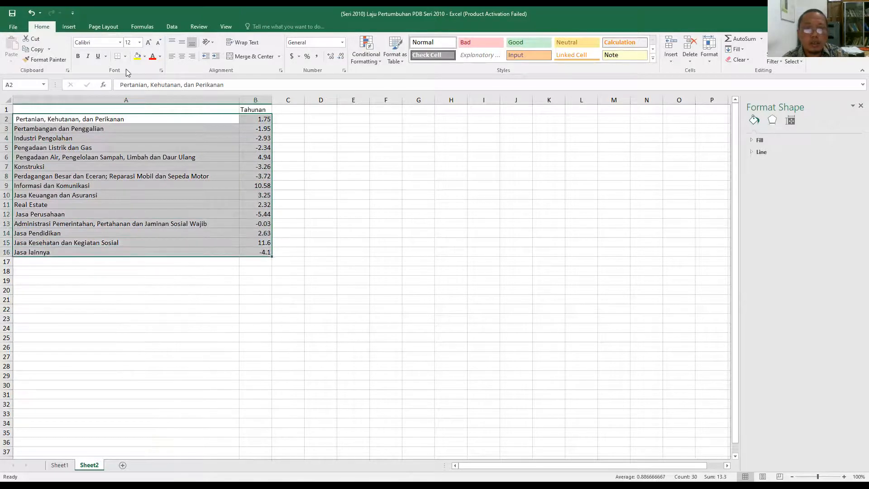
left_click(73, 27)
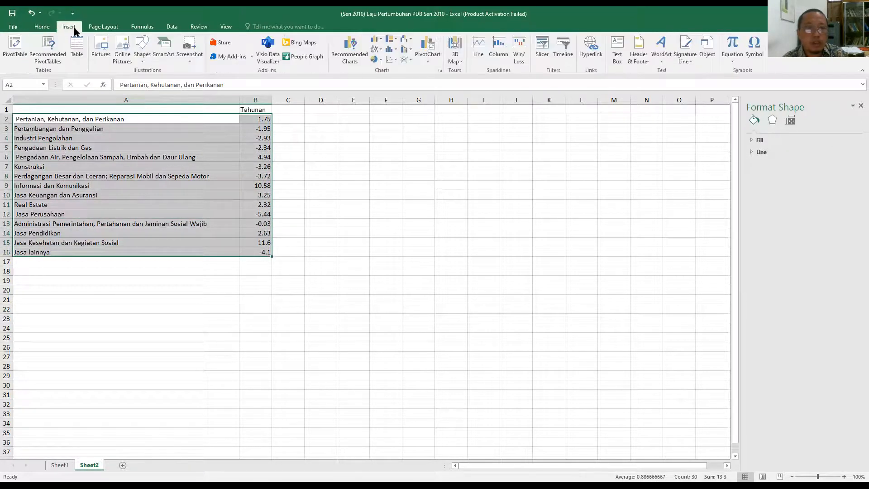
left_click(385, 62)
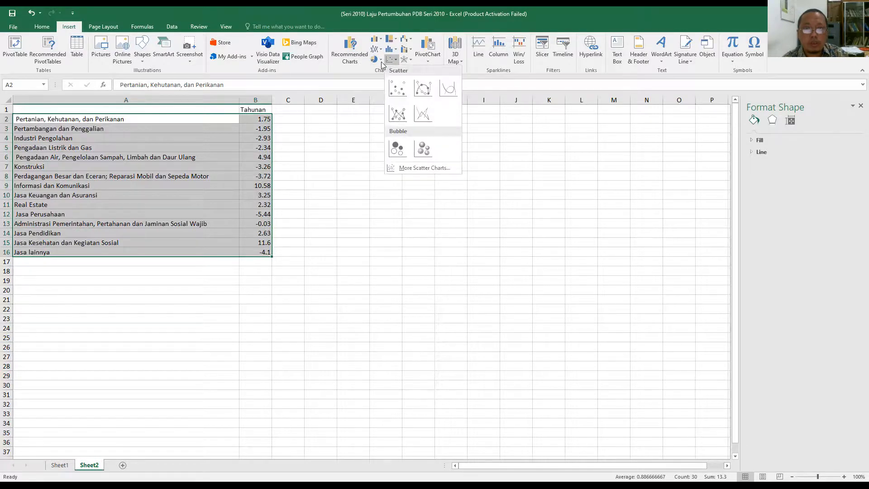
left_click(375, 59)
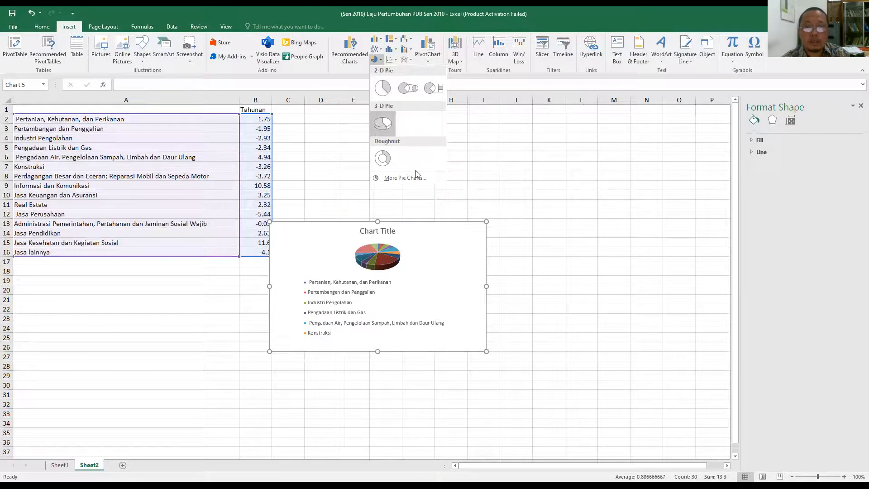
left_click(388, 126)
Move the pie chart clear of the data and enlarge it to span about columns F to N and rows 6 to 42, fitting the full legend
left_click_drag(465, 305, 552, 326)
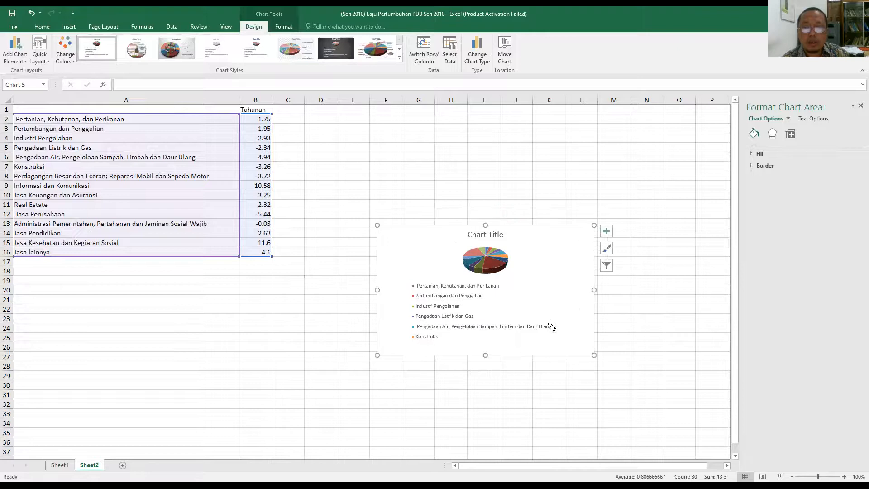
left_click_drag(485, 355, 480, 426)
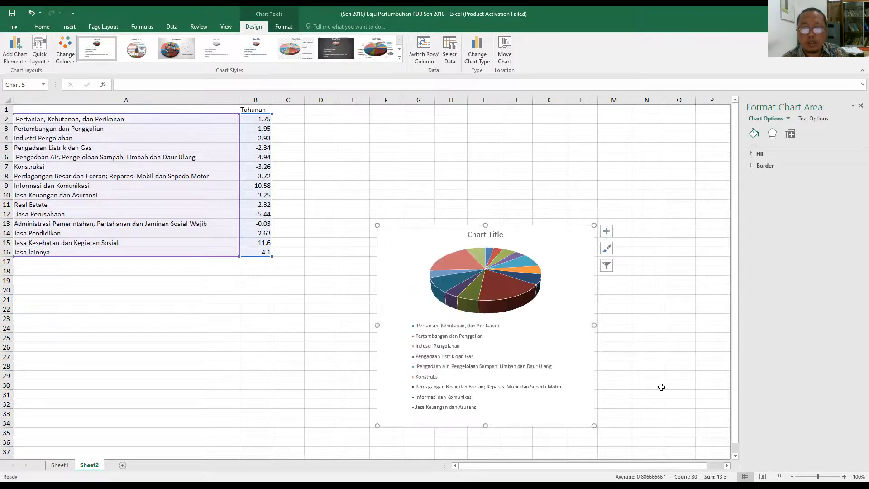
left_click_drag(485, 222, 495, 154)
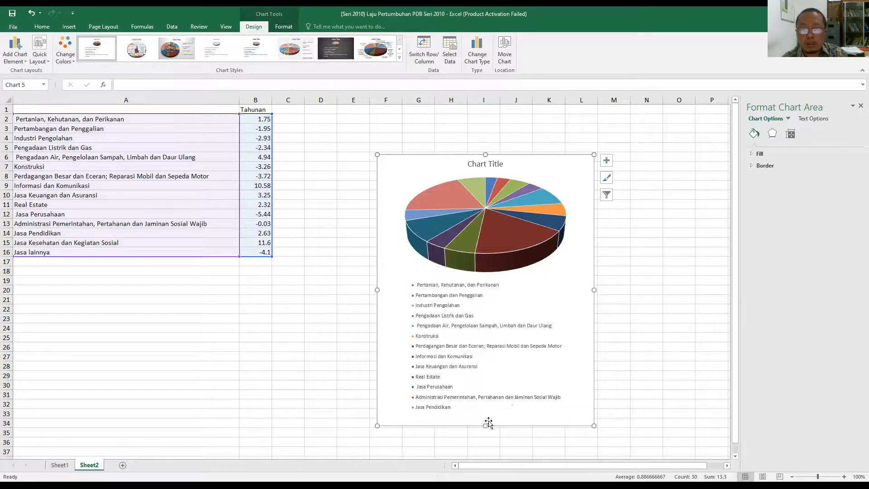
left_click_drag(484, 426, 484, 445)
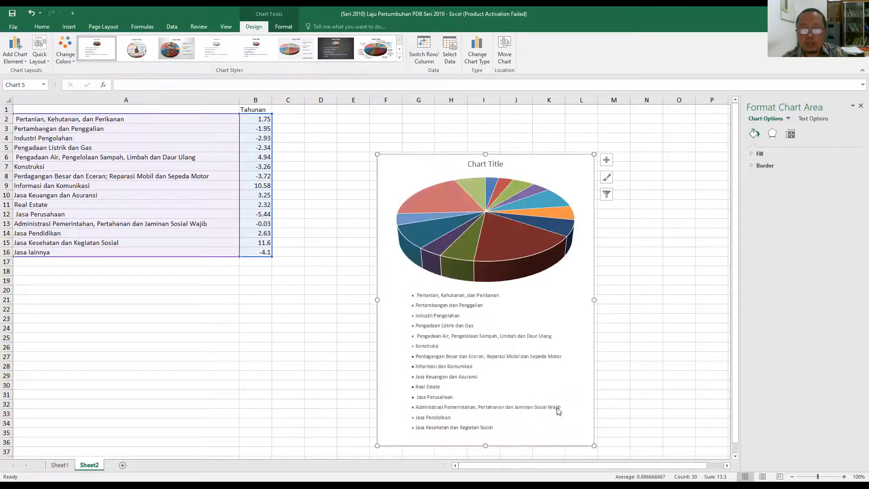
left_click_drag(592, 300, 662, 300)
left_click_drag(376, 300, 355, 299)
left_click(401, 260)
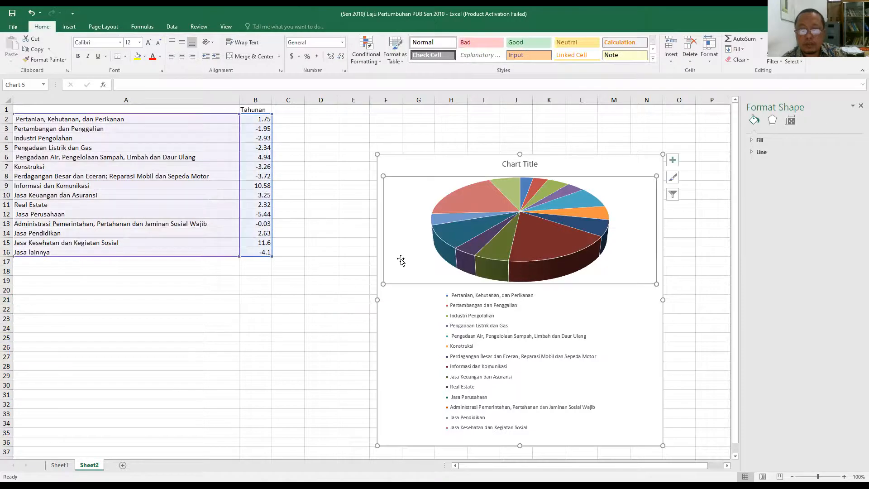
scroll(616, 363, "down", 2)
left_click_drag(519, 389, 519, 448)
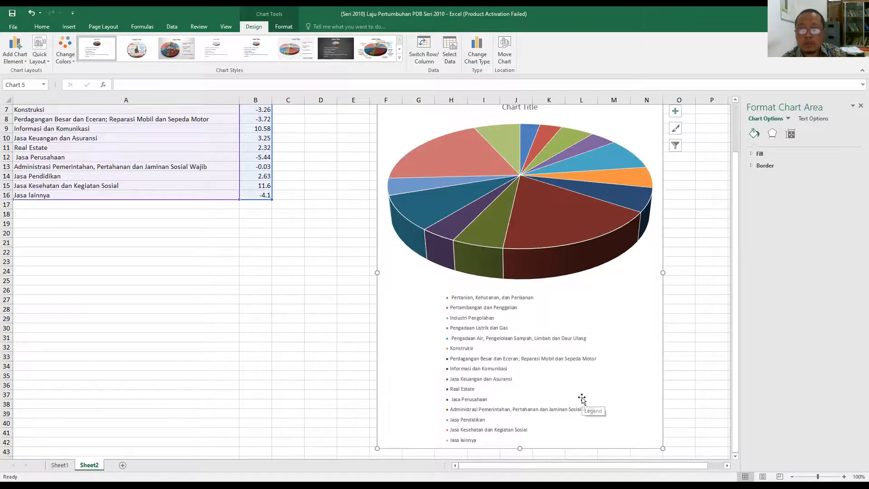
scroll(583, 399, "up", 1)
scroll(586, 392, "down", 2)
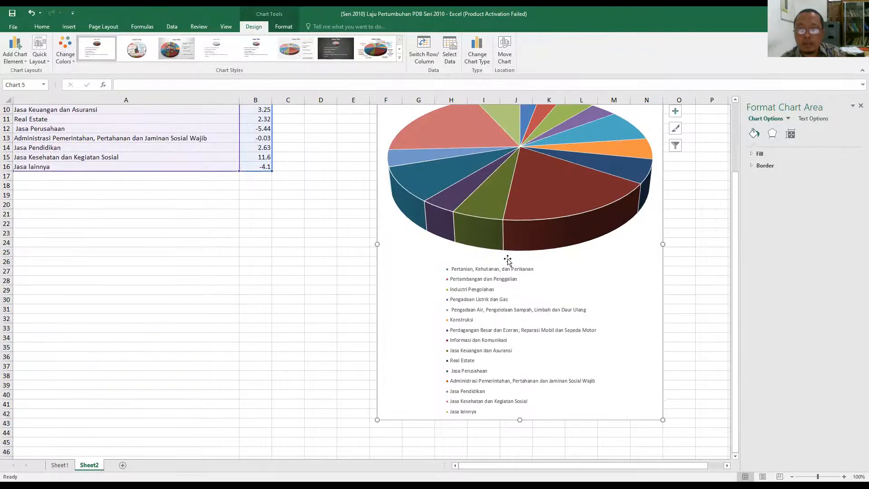
scroll(643, 203, "up", 1)
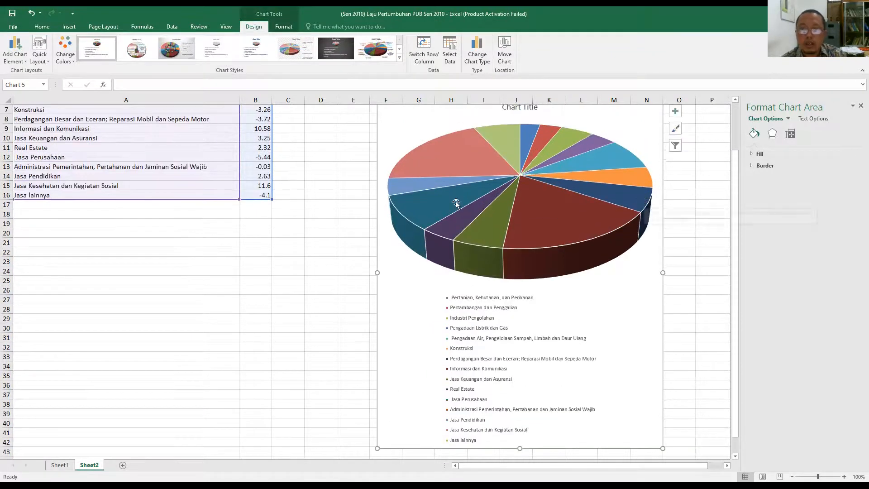
Add data labels with the growth values to the slices of the 3-D pie chart
mouse_move(474, 182)
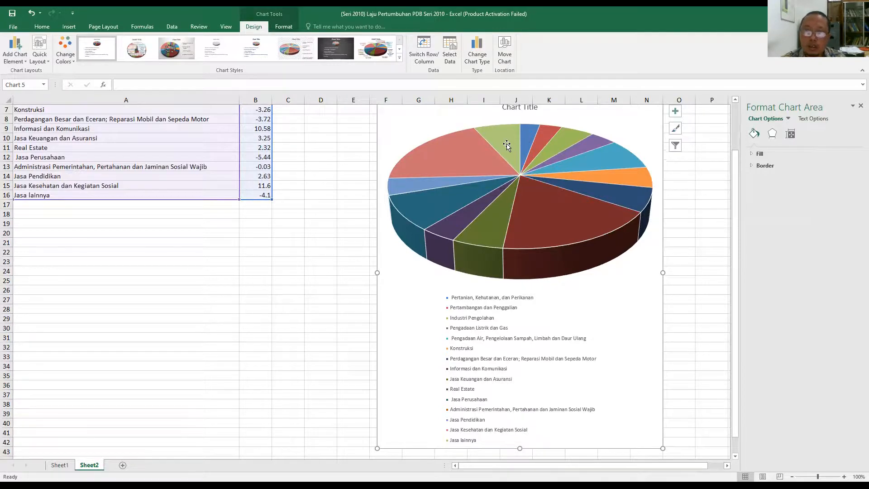
right_click(443, 145)
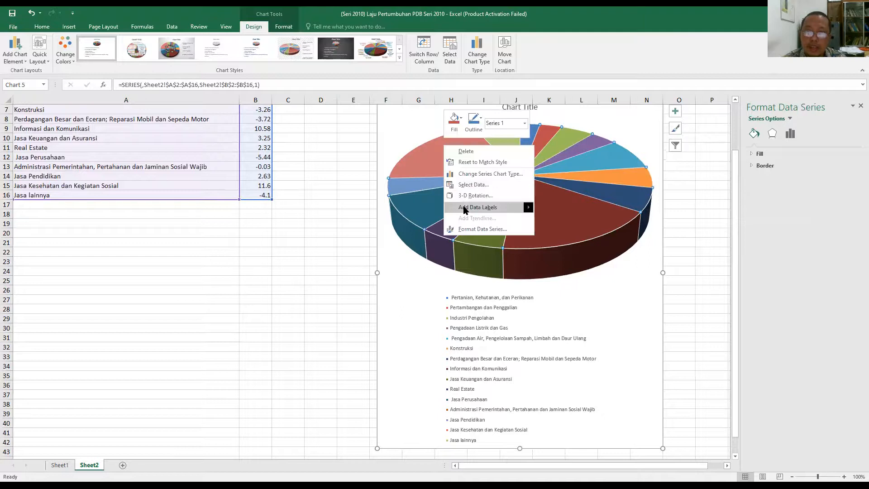
mouse_move(465, 210)
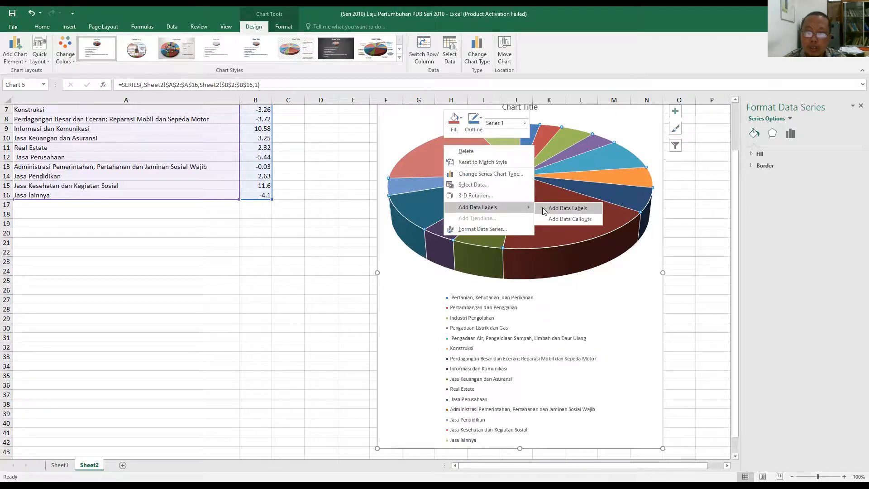
left_click(542, 207)
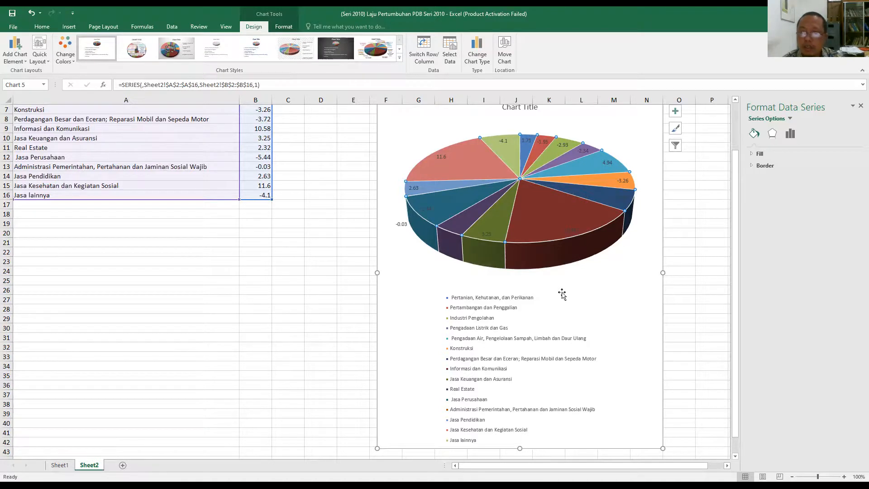
scroll(562, 293, "up", 1)
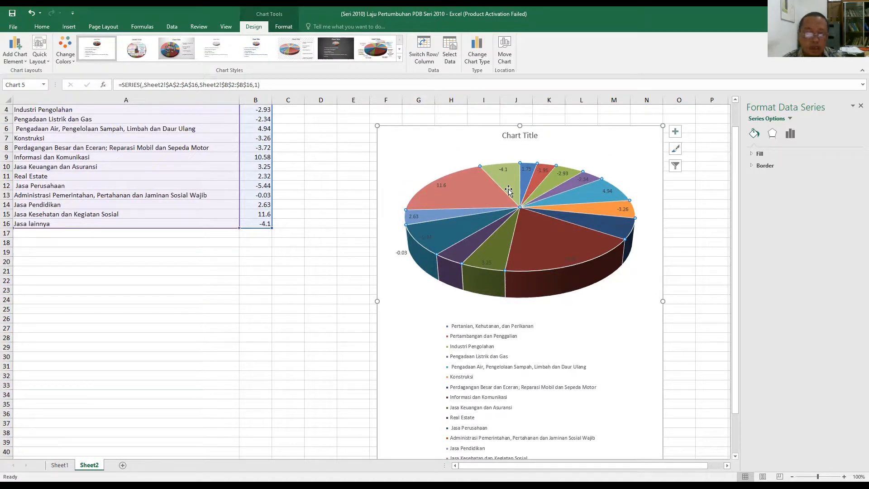